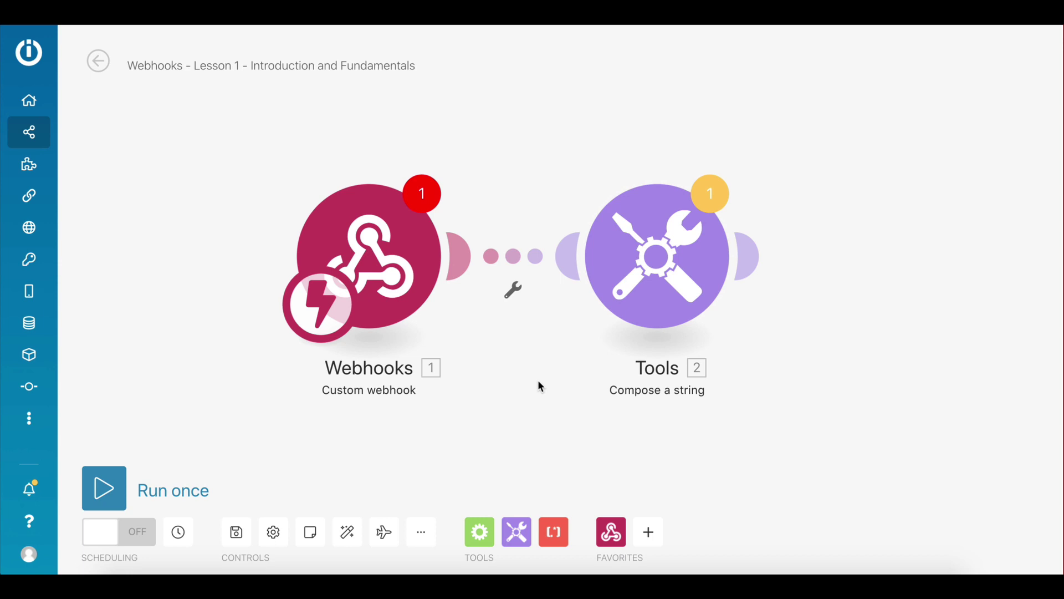
- Add a new webhook named 'Tutorial Webhook' to the Custom webhook module and confirm its settings
{"action": "left_click", "coordinate": [404, 257]}
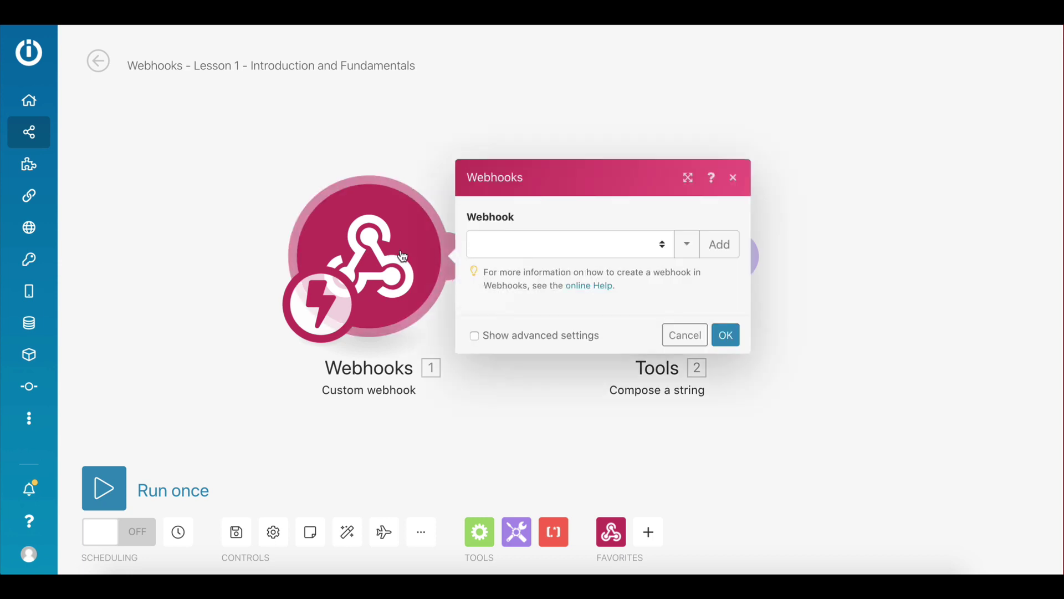
{"action": "left_click", "coordinate": [721, 246]}
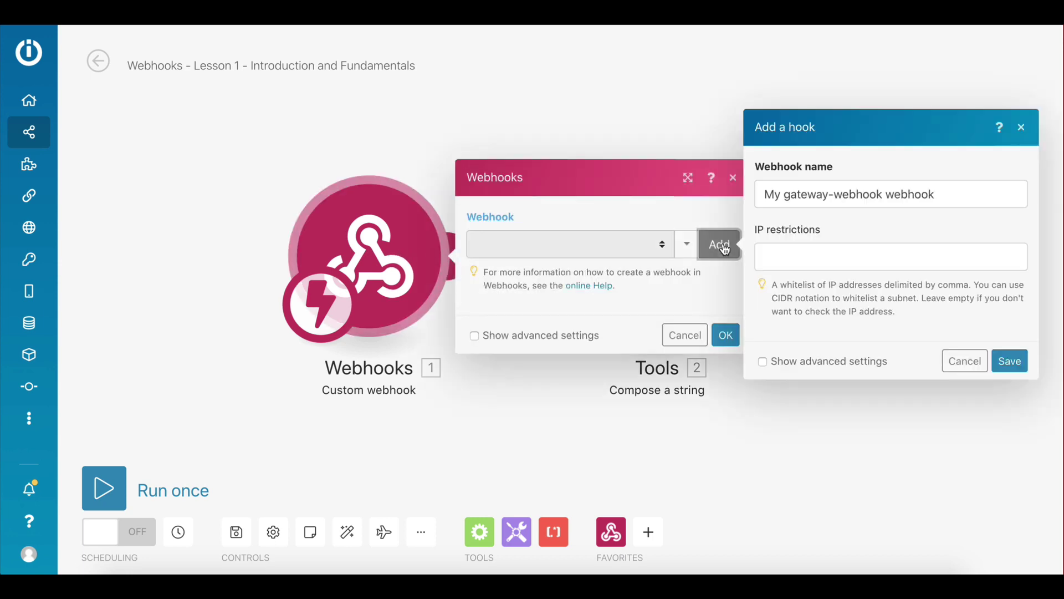
{"action": "left_click_drag", "start_coordinate": [939, 194], "coordinate": [758, 190]}
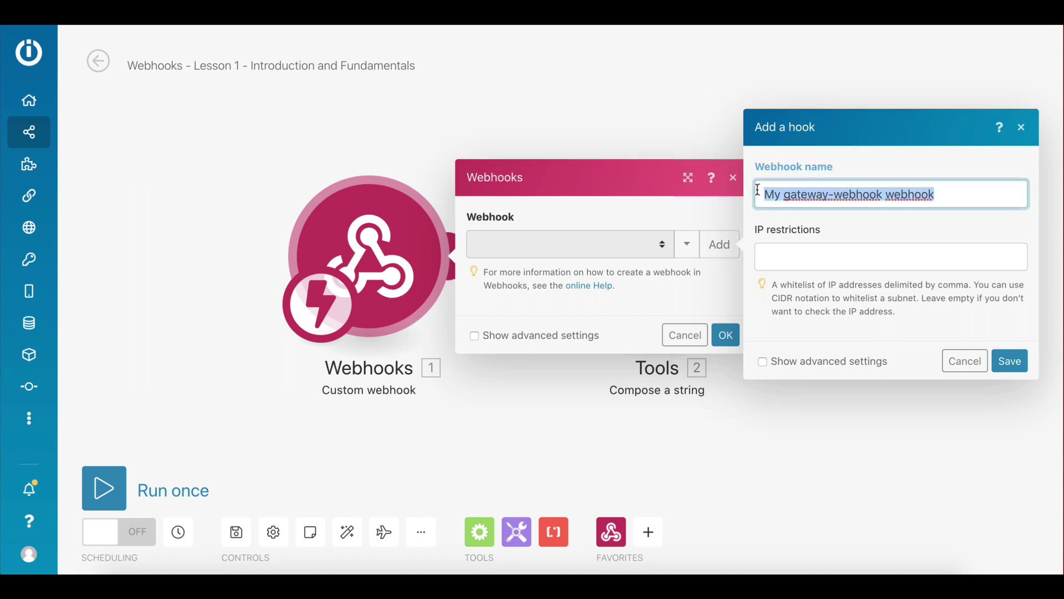
{"action": "type", "text": "Tutorial W"}
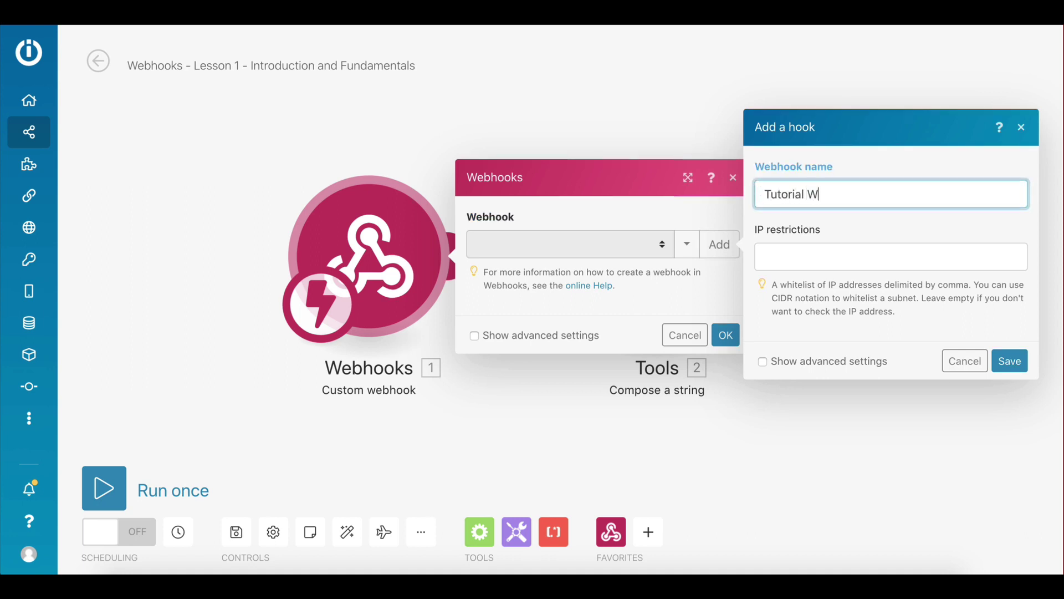
{"action": "type", "text": "ebhook"}
{"action": "left_click", "coordinate": [1023, 363]}
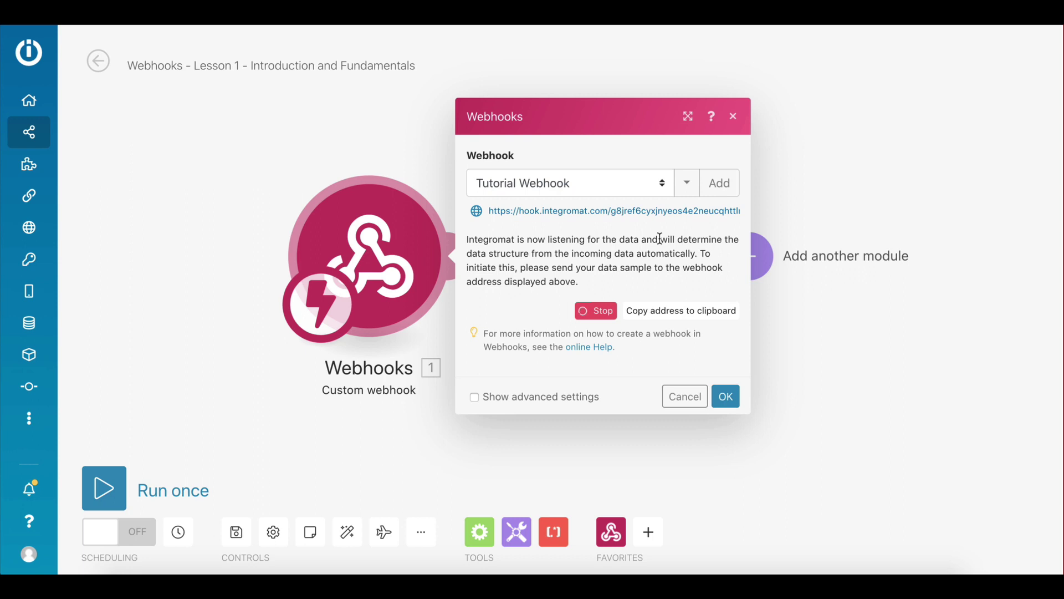
{"action": "left_click", "coordinate": [726, 397]}
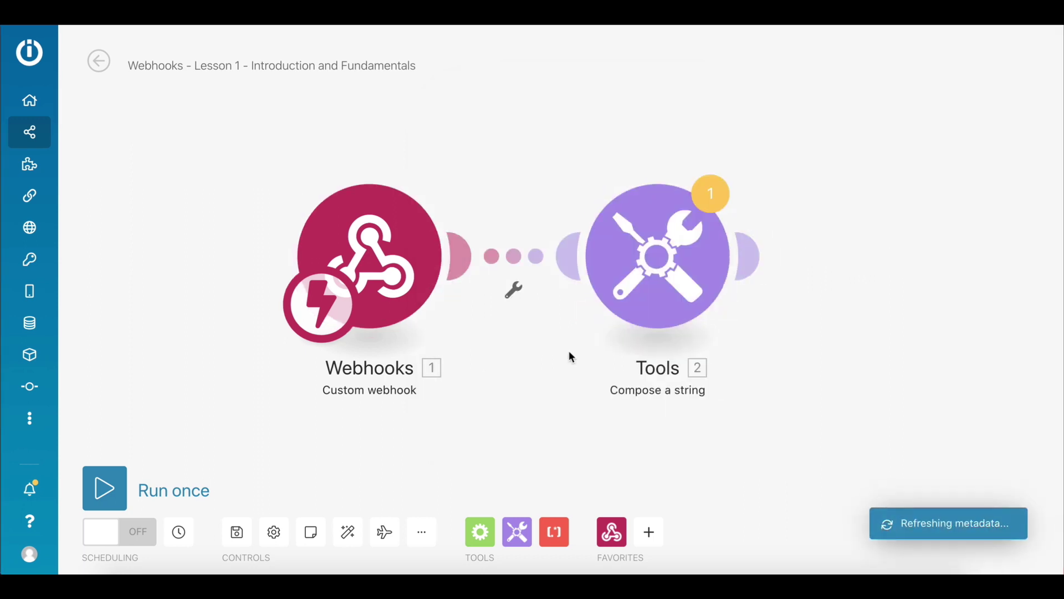
- Make Tutorial Webhook re-determine its data structure, copy its address, and go to Postman
{"action": "left_click", "coordinate": [378, 244]}
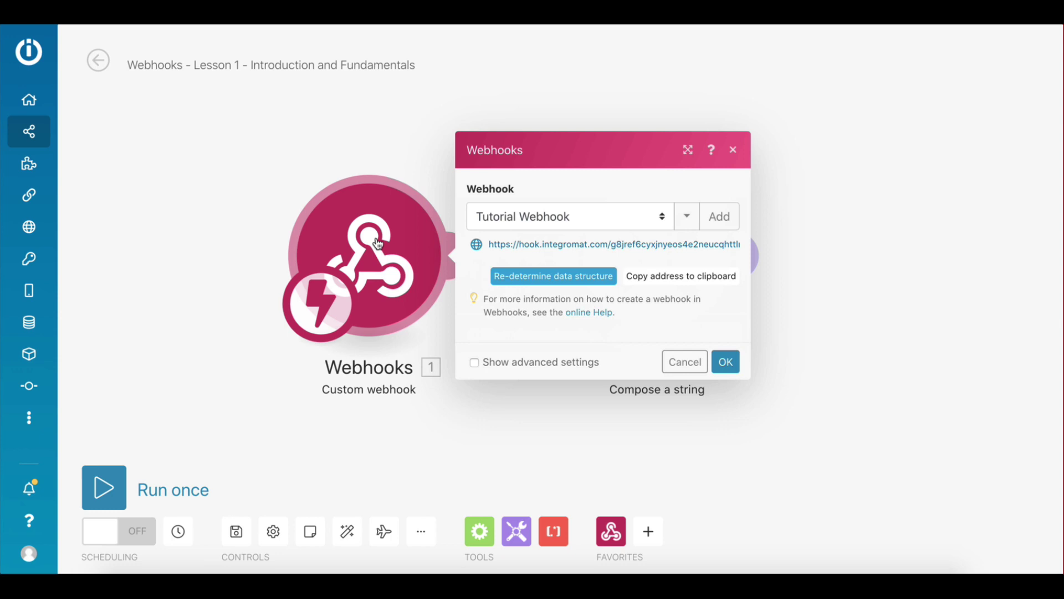
{"action": "left_click", "coordinate": [546, 276]}
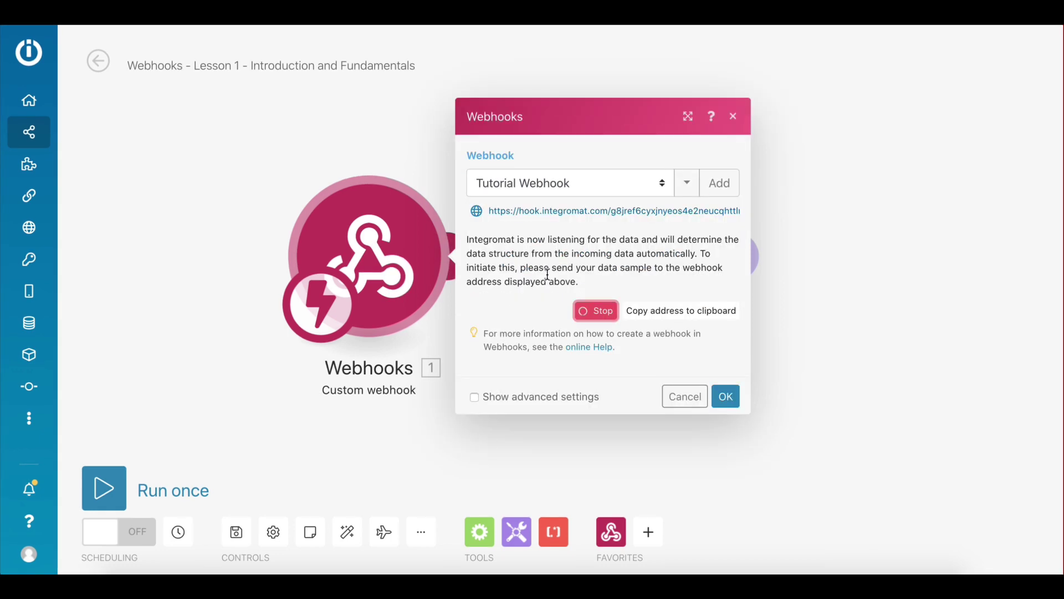
{"action": "left_click", "coordinate": [652, 311]}
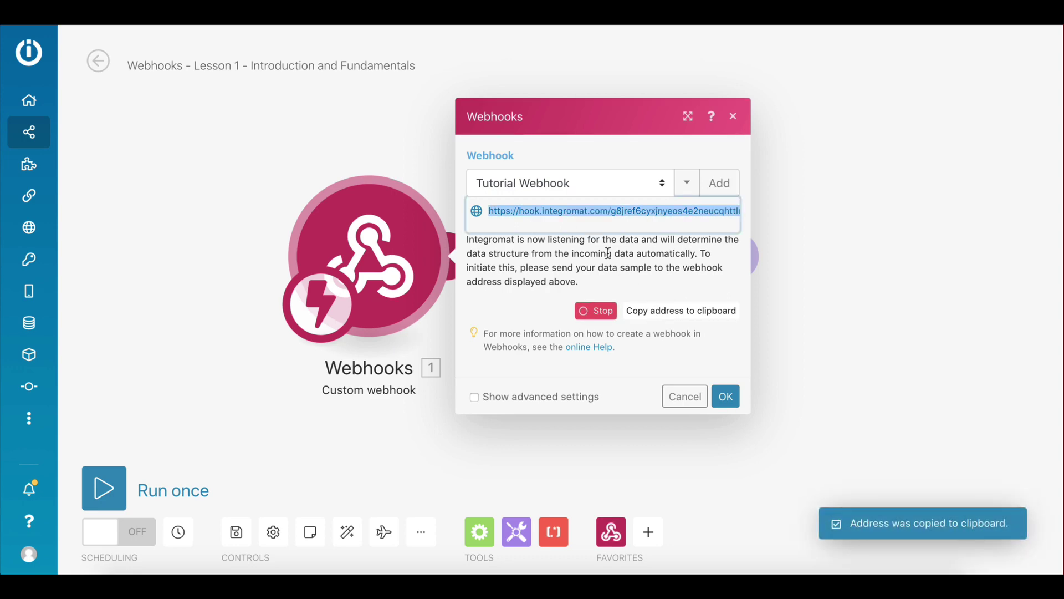
{"action": "key", "text": "ctrl+Left"}
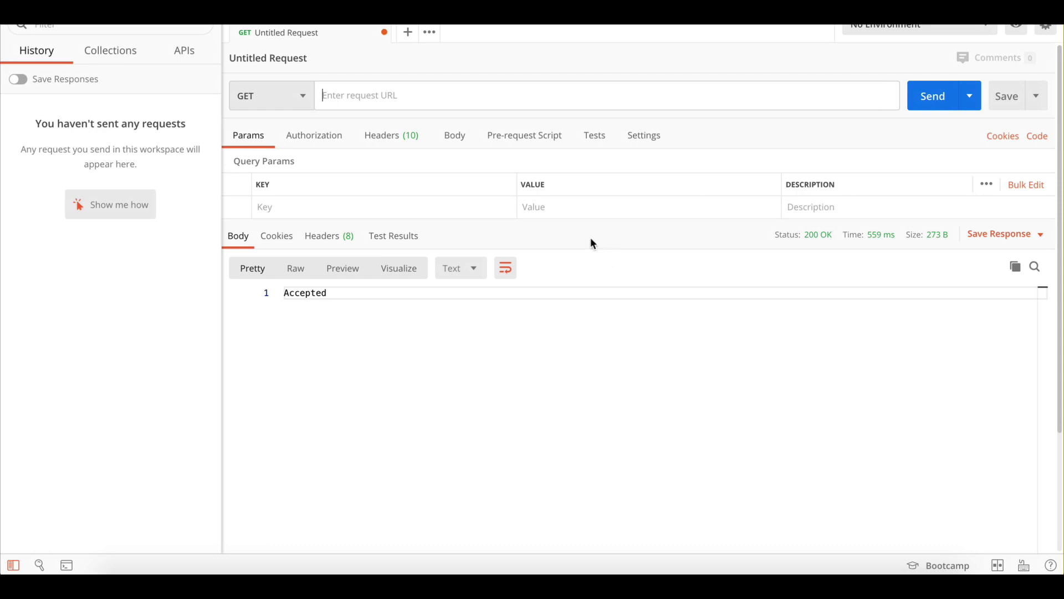
- Paste the webhook address as the Postman request URL and set the method to POST
{"action": "right_click", "coordinate": [367, 99]}
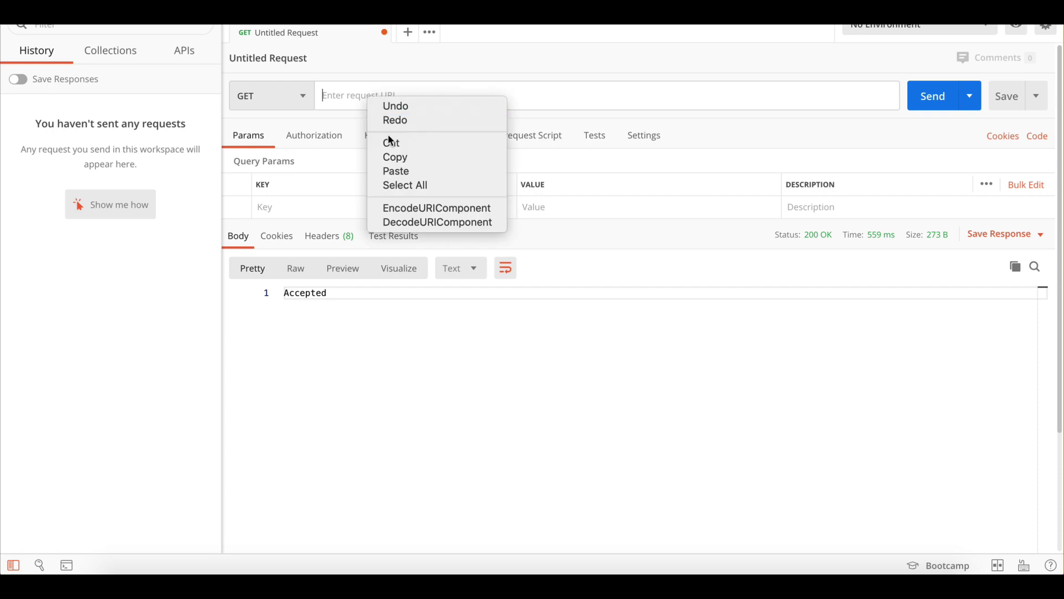
{"action": "left_click", "coordinate": [396, 171]}
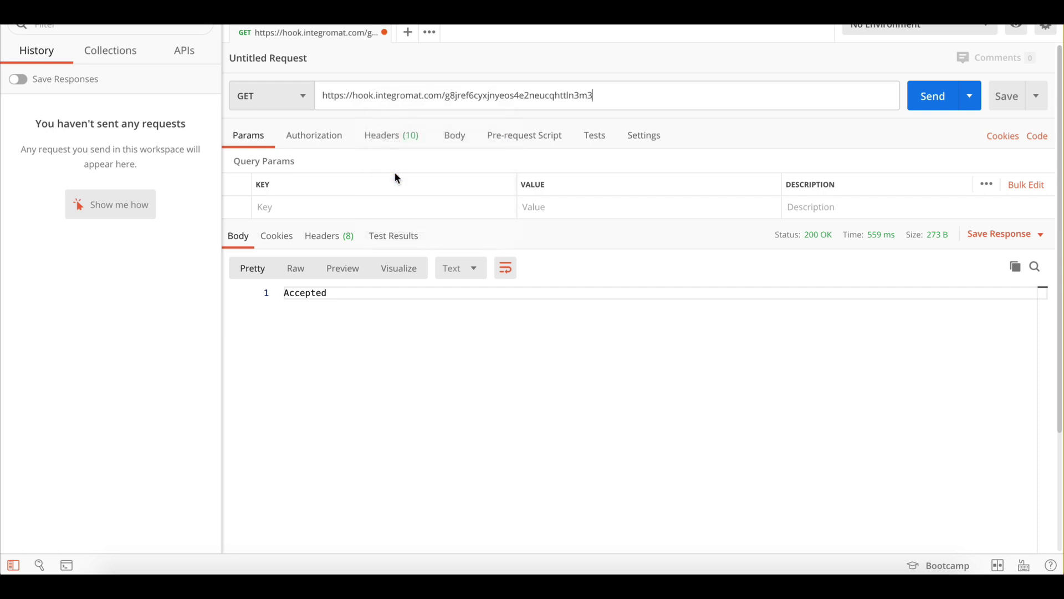
{"action": "left_click", "coordinate": [287, 99]}
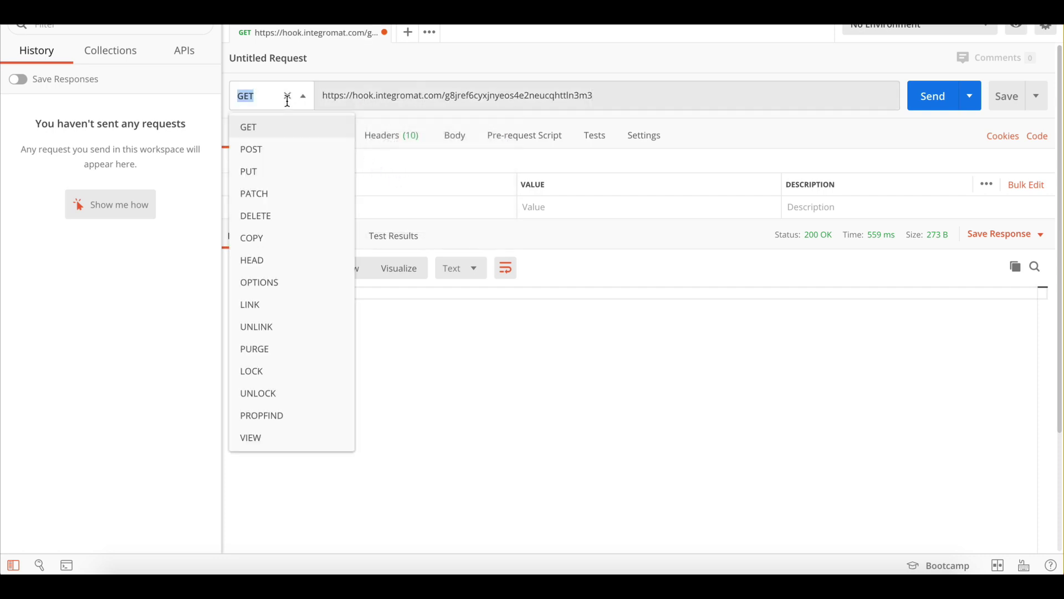
{"action": "left_click", "coordinate": [260, 150]}
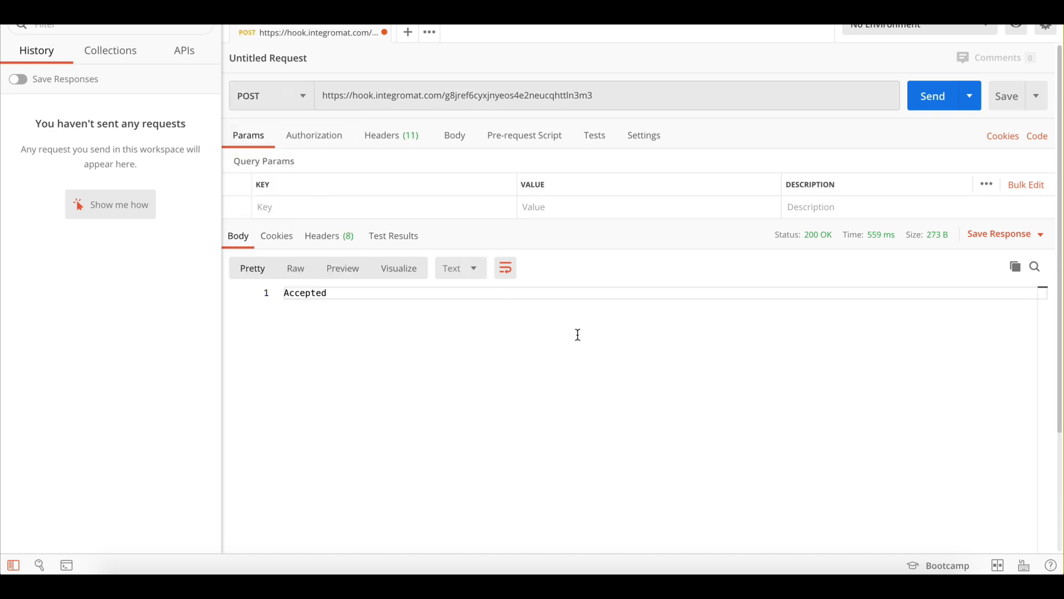
- Add query params first_name=Jennifer and favourite_band=Queen, then send the request
{"action": "left_click", "coordinate": [297, 210]}
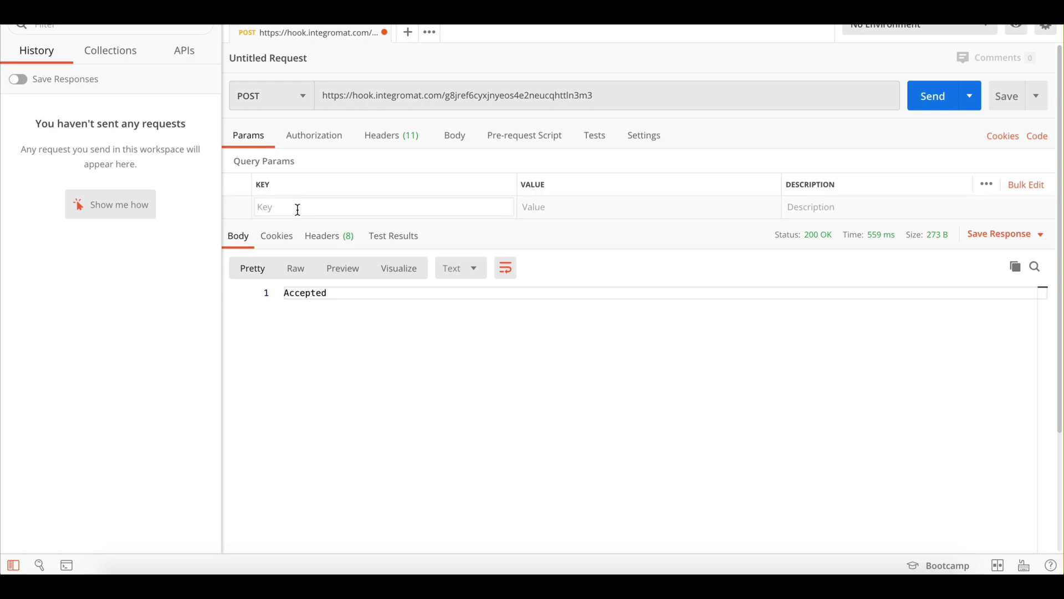
{"action": "type", "text": "first_nam"}
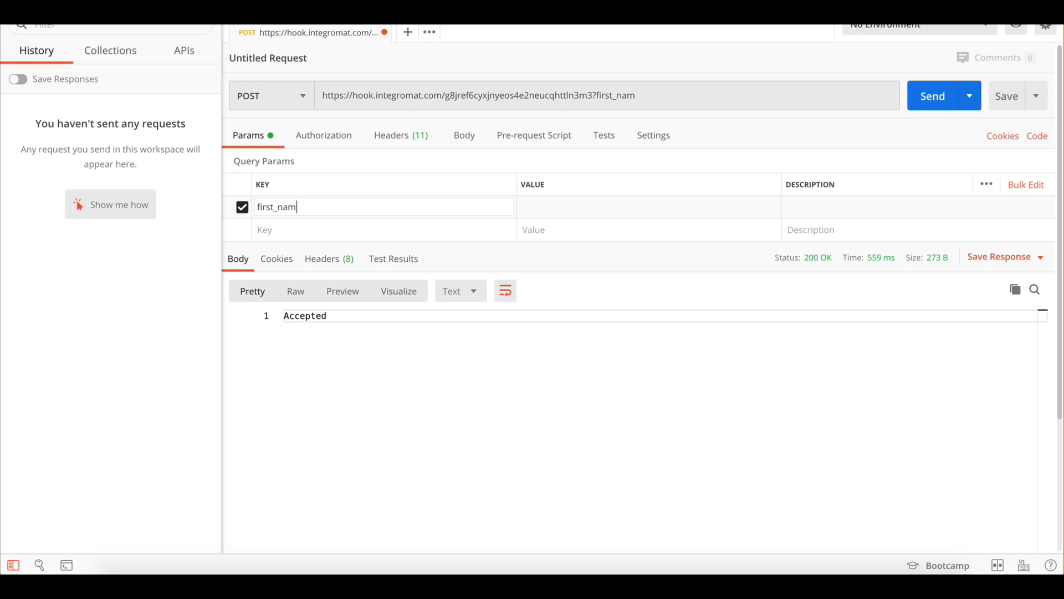
{"action": "type", "text": "e"}
{"action": "left_click", "coordinate": [540, 210]}
{"action": "type", "text": "Jennifer"}
{"action": "left_click", "coordinate": [385, 230]}
{"action": "type", "text": "fav"}
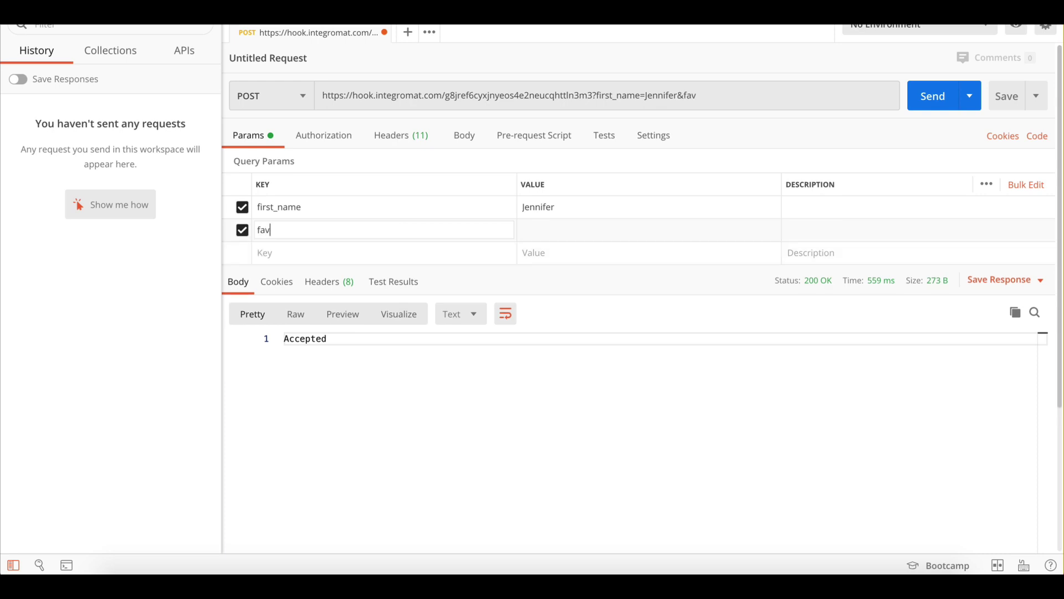
{"action": "type", "text": "ourite_band"}
{"action": "left_click", "coordinate": [559, 231]}
{"action": "type", "text": "Que"}
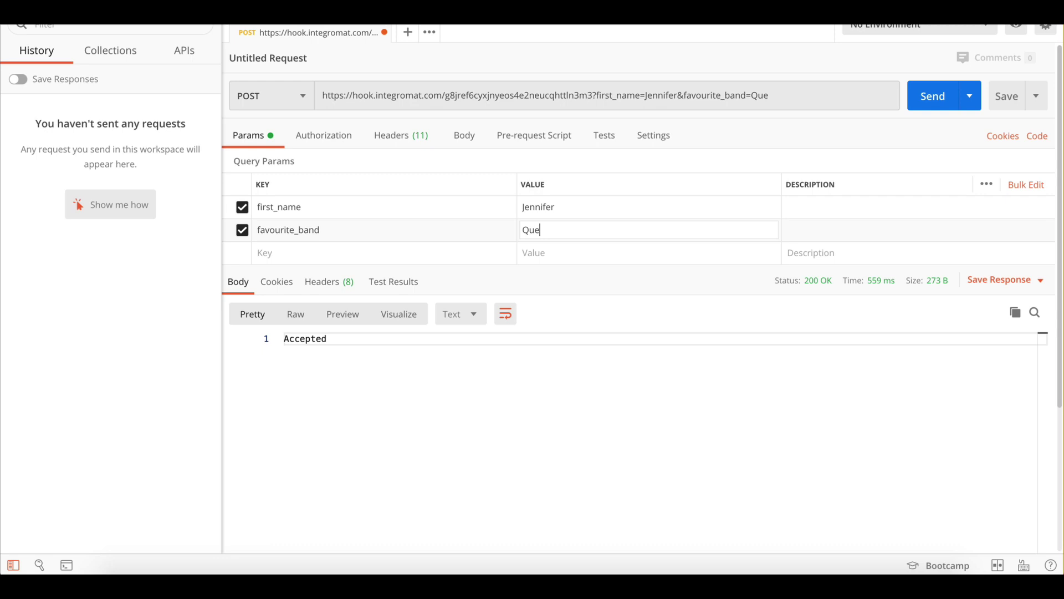
{"action": "type", "text": "en"}
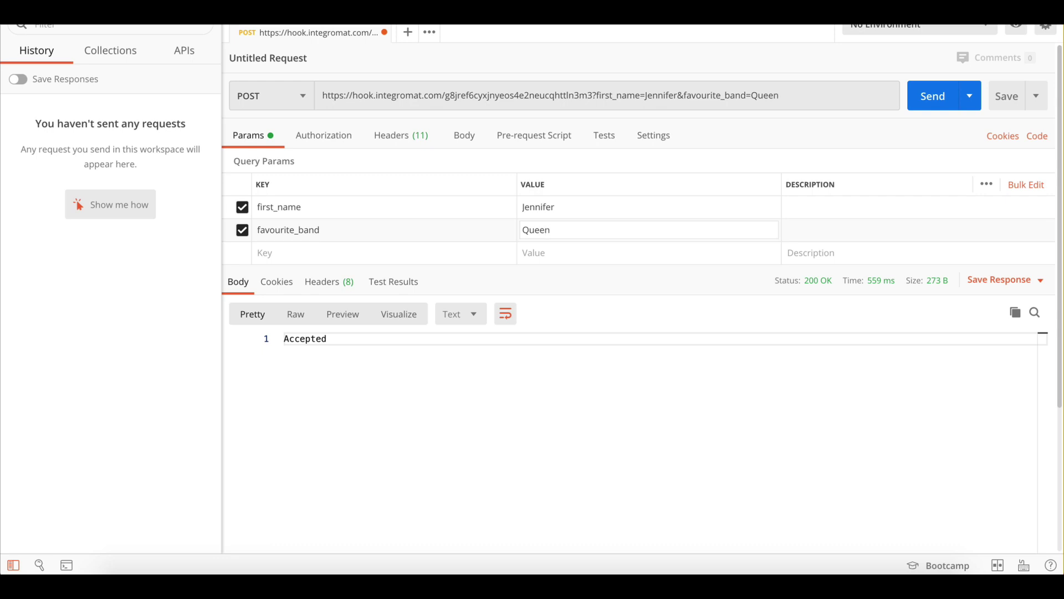
{"action": "left_click", "coordinate": [928, 94]}
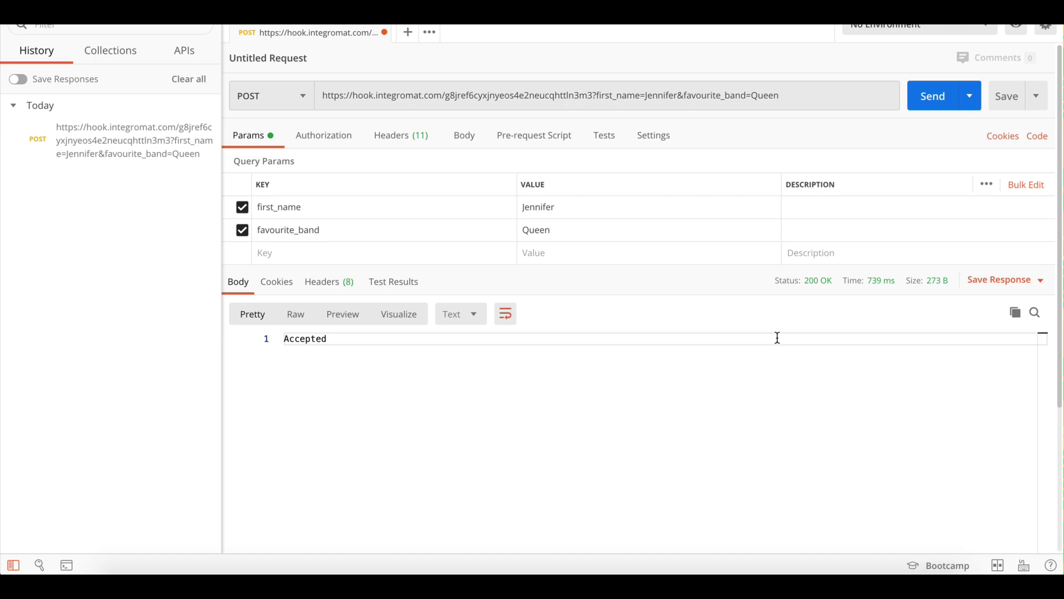
- Return to Integromat and confirm the Tutorial Webhook settings after its data structure was determined
{"action": "key", "text": "ctrl+Right"}
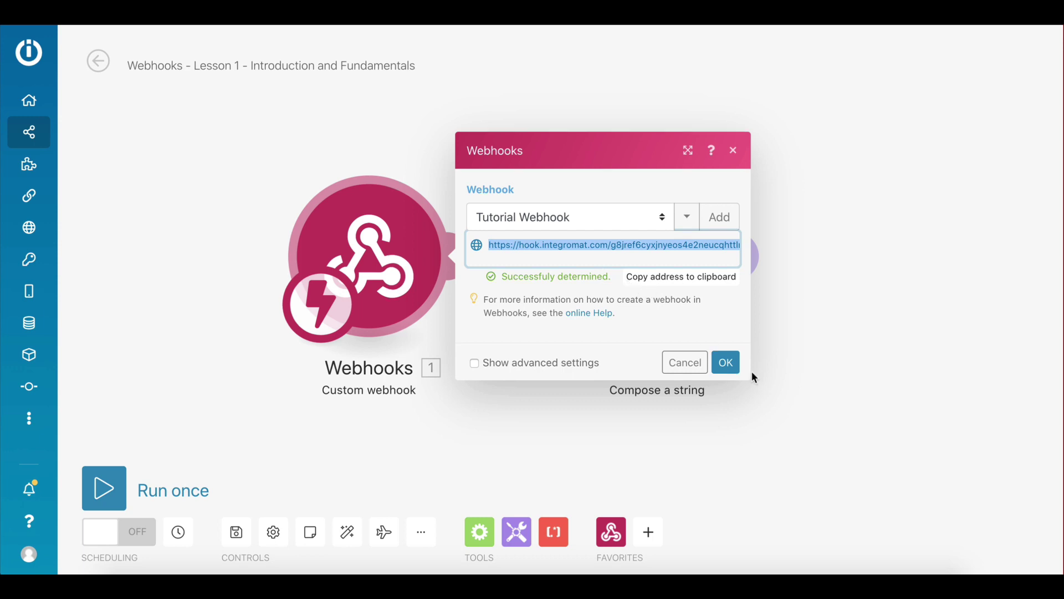
{"action": "left_click", "coordinate": [724, 363]}
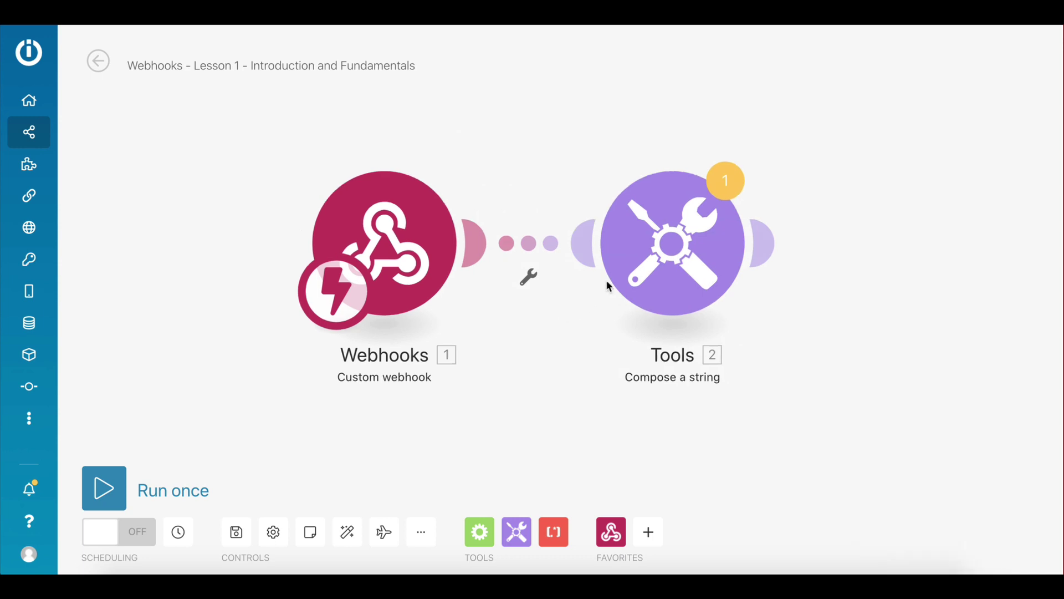
- Set Compose a string's Text to first_name + "'s favourite band is" + favourite_band + "!"
{"action": "left_click", "coordinate": [657, 258]}
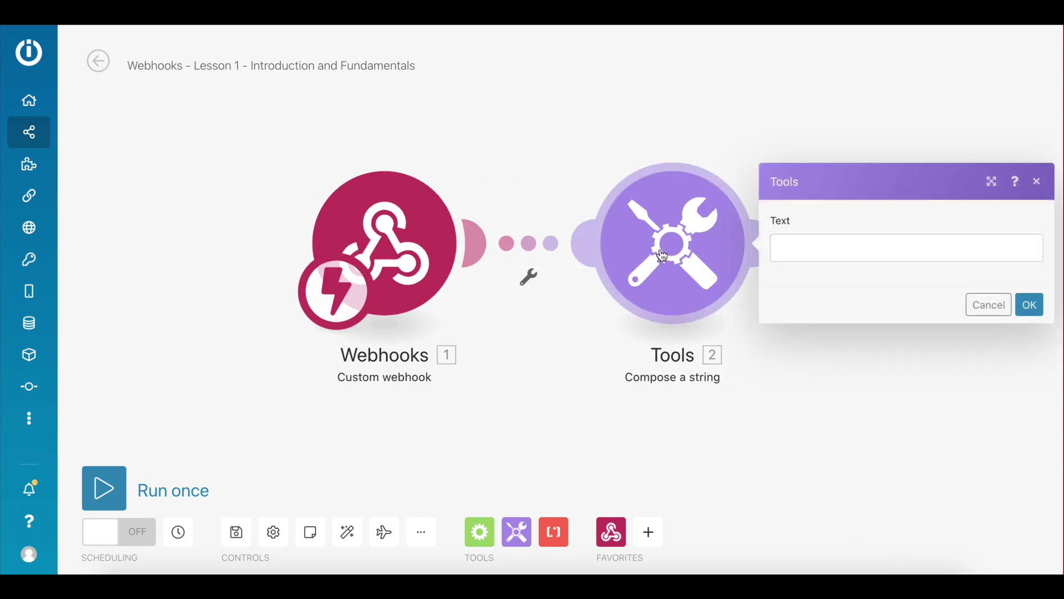
{"action": "left_click", "coordinate": [801, 246]}
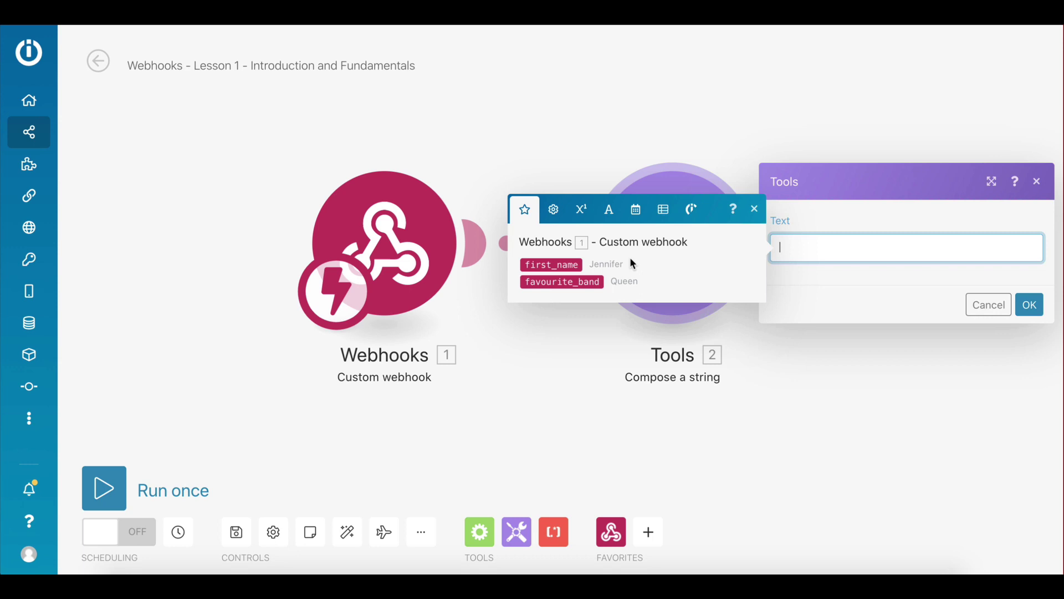
{"action": "left_click", "coordinate": [547, 266]}
{"action": "type", "text": "'s "}
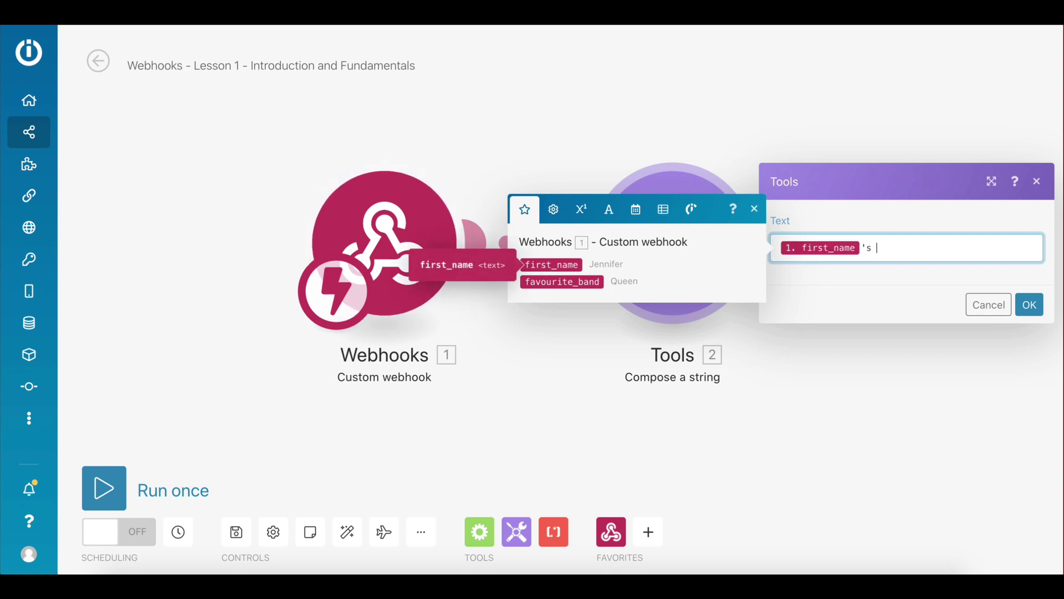
{"action": "type", "text": "favourite"}
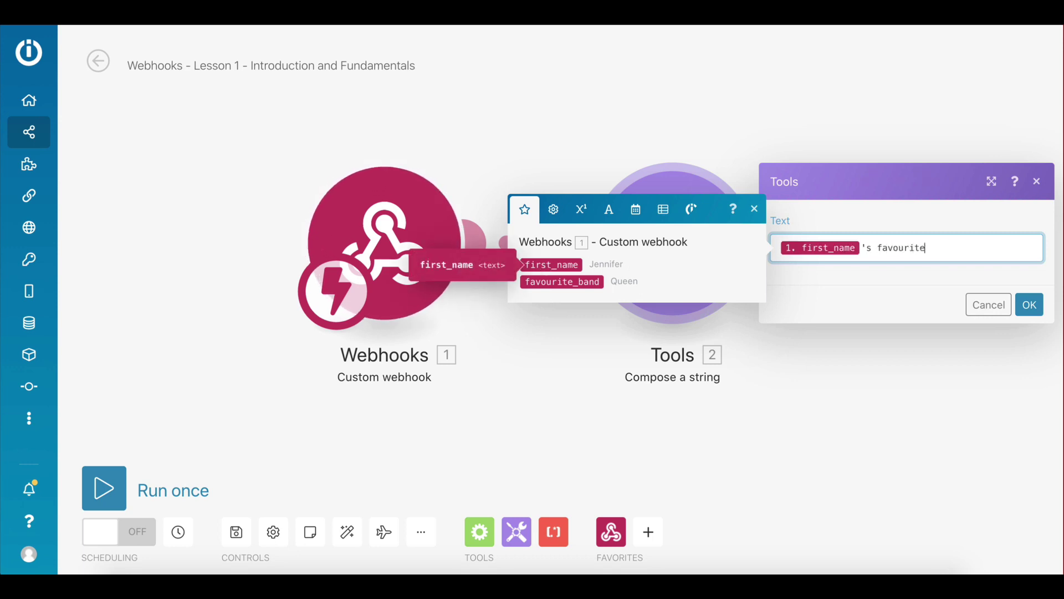
{"action": "type", "text": " band is"}
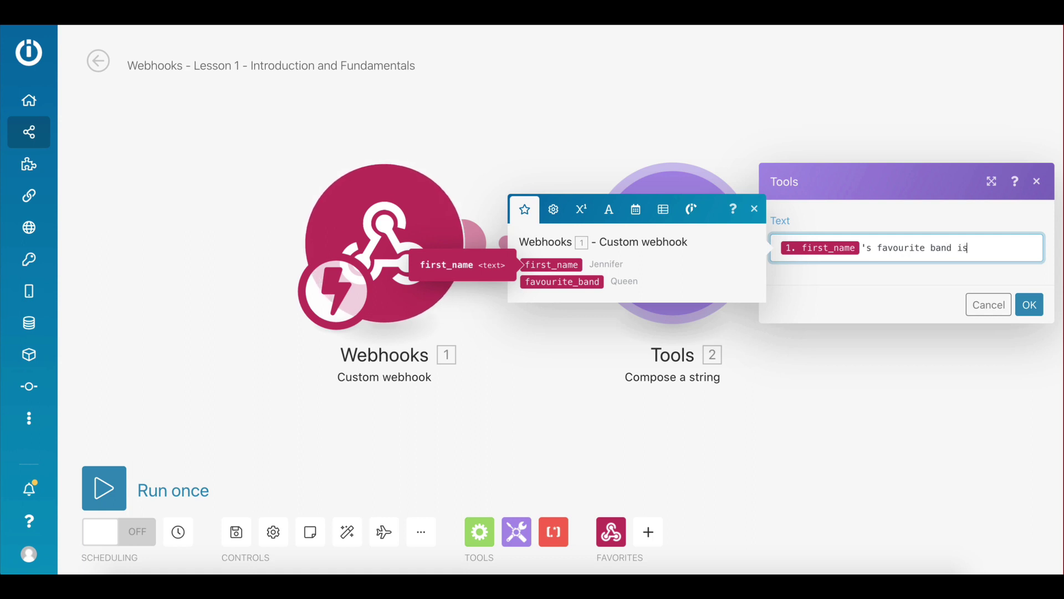
{"action": "left_click", "coordinate": [560, 282]}
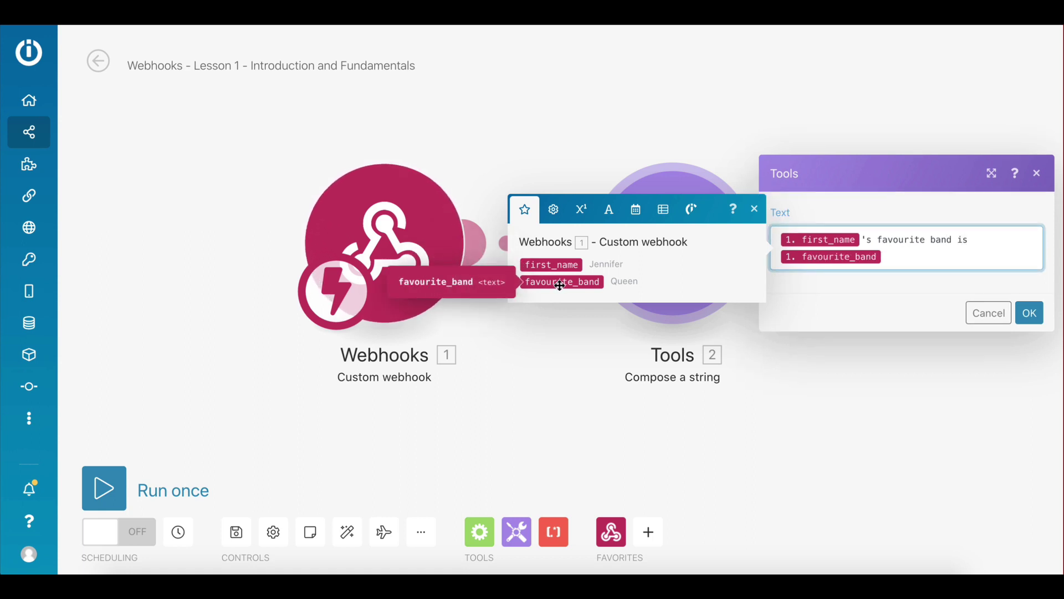
{"action": "type", "text": "!"}
{"action": "left_click", "coordinate": [1032, 314]}
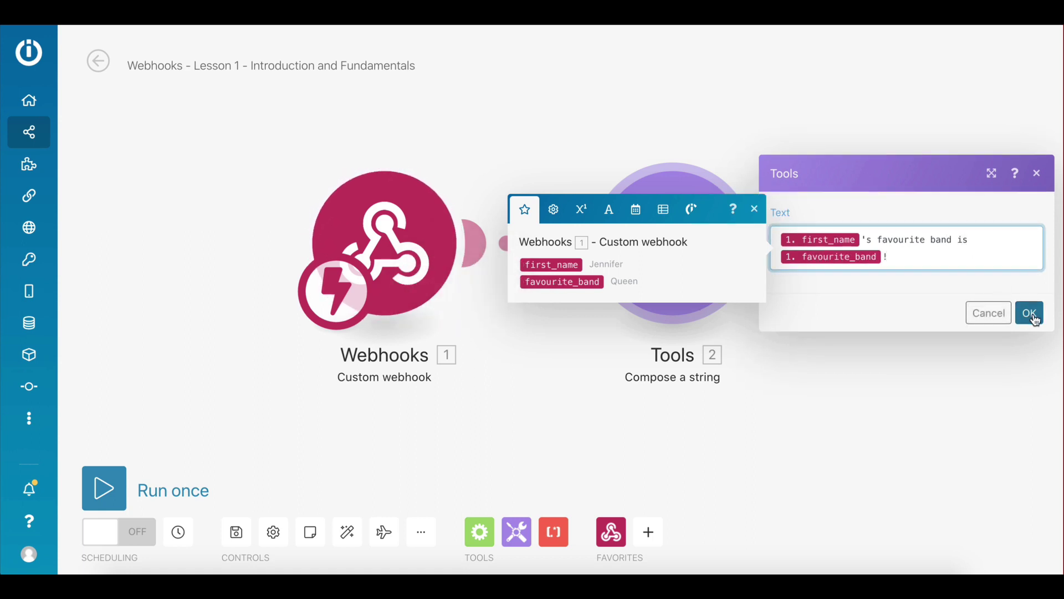
- Save the scenario despite the warning, run it once anyway, and return to Postman
{"action": "left_click", "coordinate": [248, 530]}
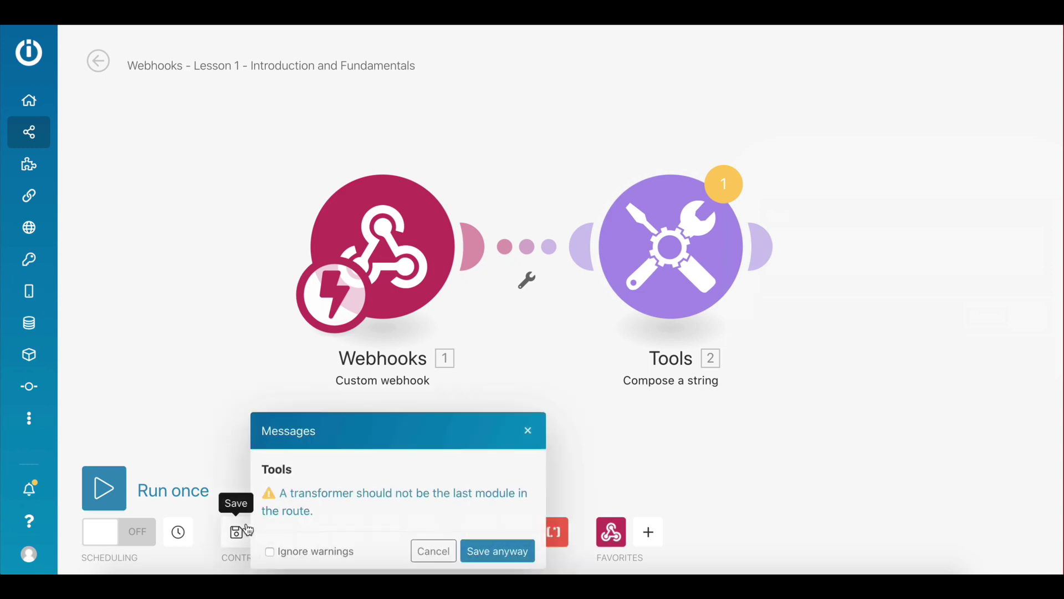
{"action": "left_click", "coordinate": [474, 552]}
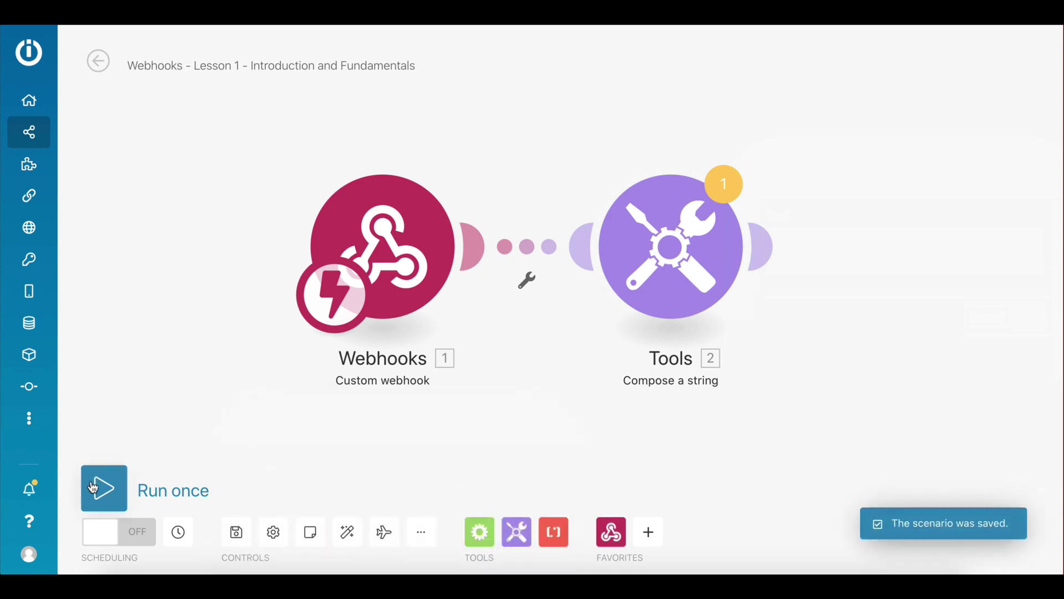
{"action": "left_click", "coordinate": [101, 488]}
{"action": "left_click", "coordinate": [459, 548]}
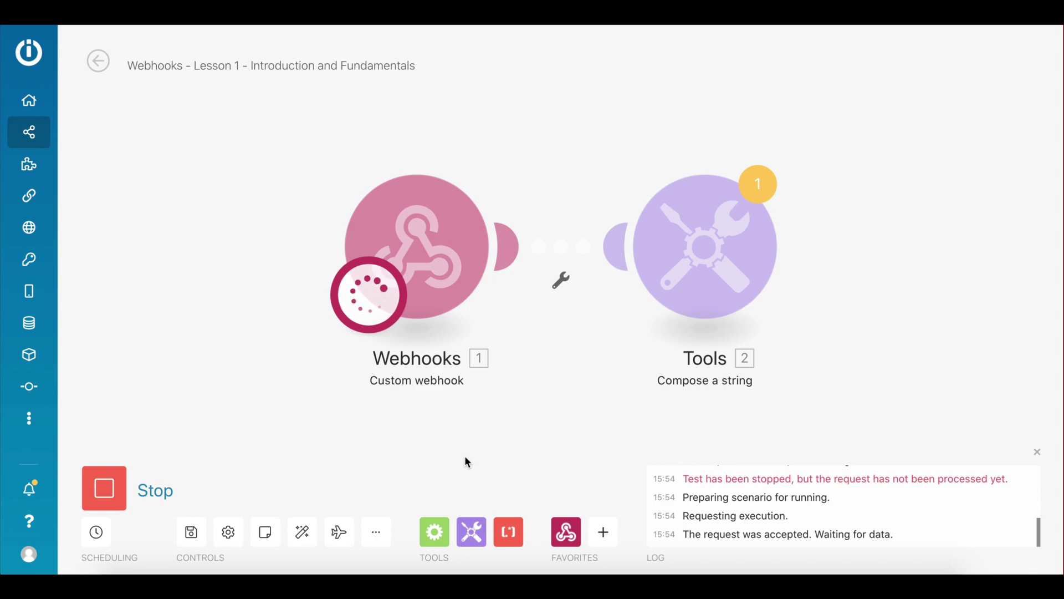
{"action": "key", "text": "alt+Tab"}
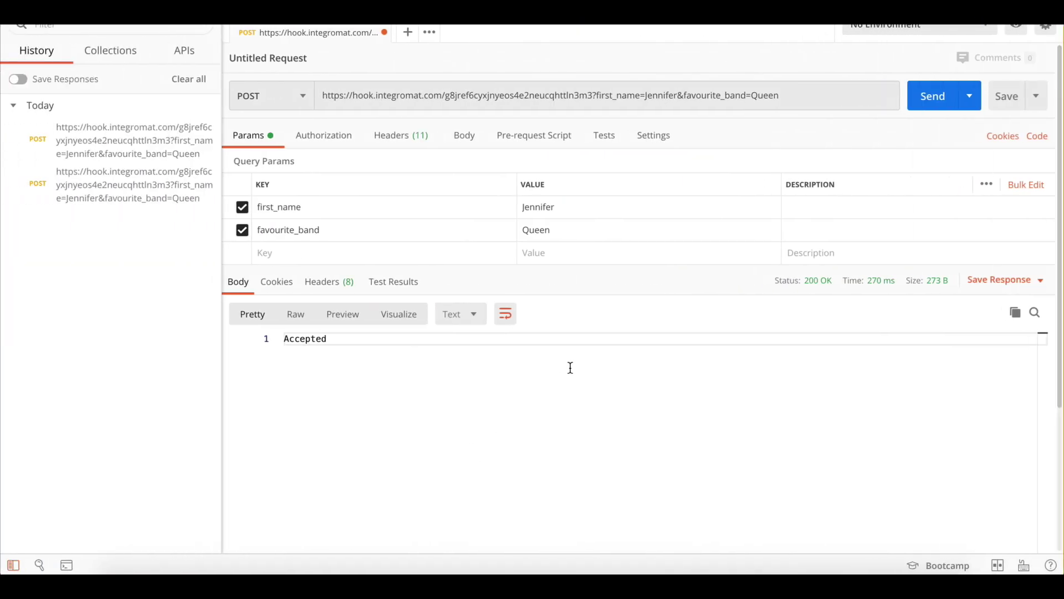
- Resend the POST request with first_name Jennifer and favourite_band Queen to trigger the scenario
{"action": "left_click", "coordinate": [921, 102]}
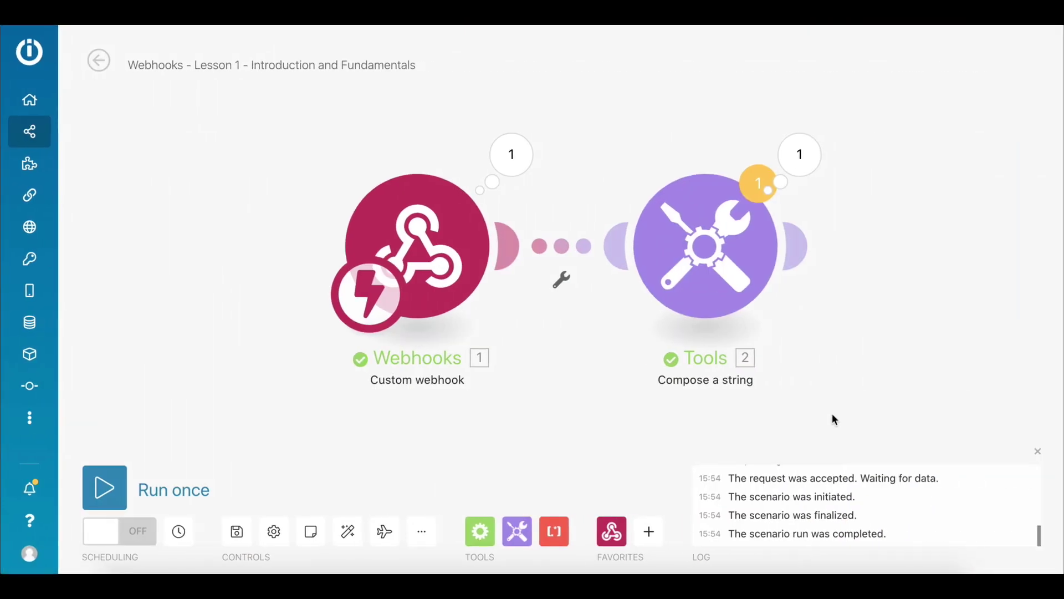
{"action": "left_click", "coordinate": [808, 161]}
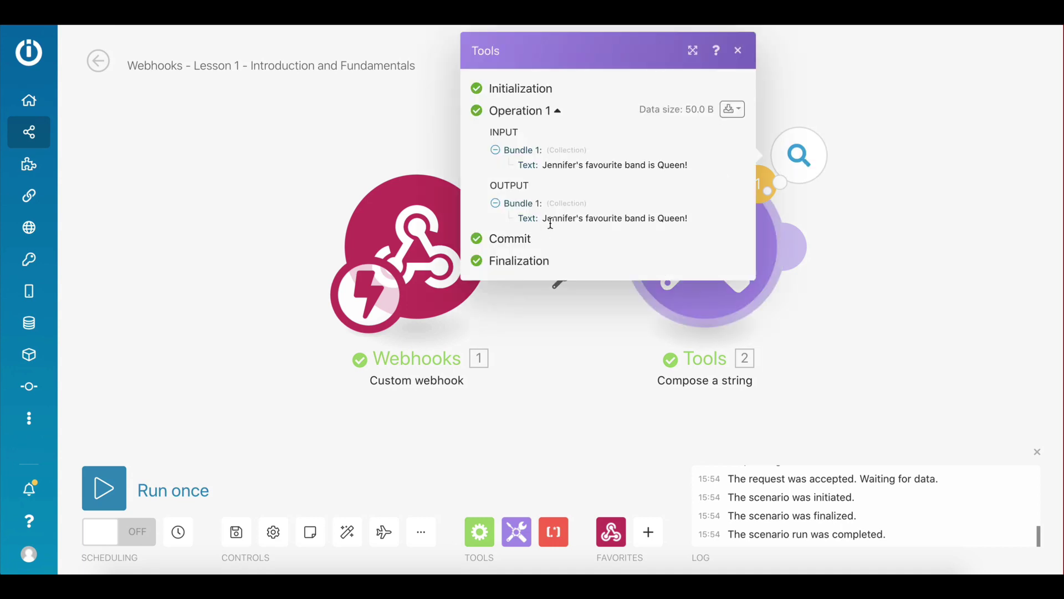
{"action": "left_click_drag", "start_coordinate": [544, 218], "coordinate": [693, 222]}
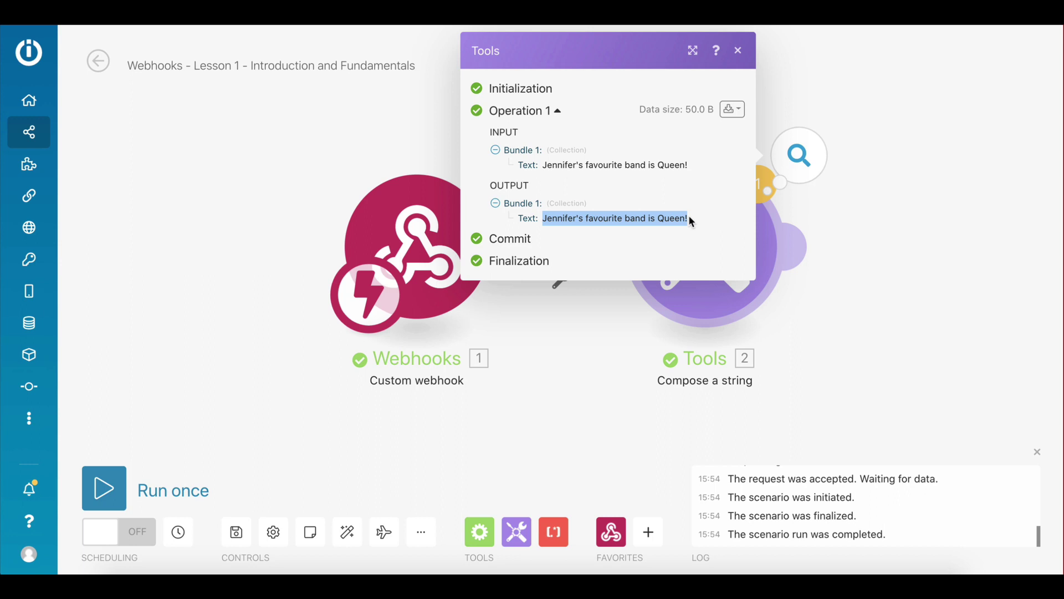
{"action": "left_click", "coordinate": [743, 55]}
{"action": "left_click", "coordinate": [511, 155]}
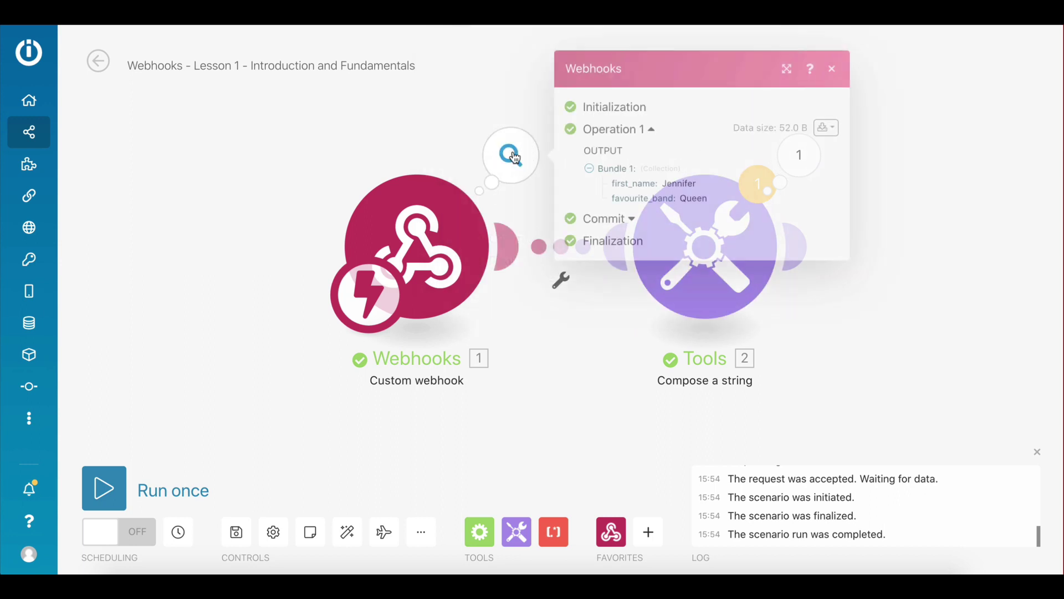
{"action": "left_click_drag", "start_coordinate": [611, 183], "coordinate": [728, 214]}
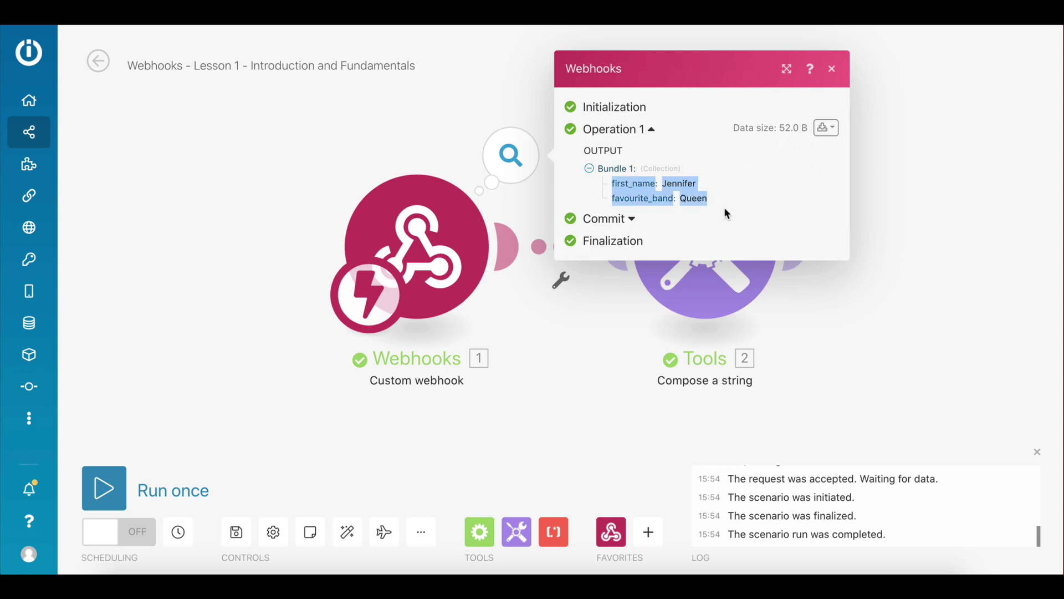
{"action": "left_click", "coordinate": [832, 70]}
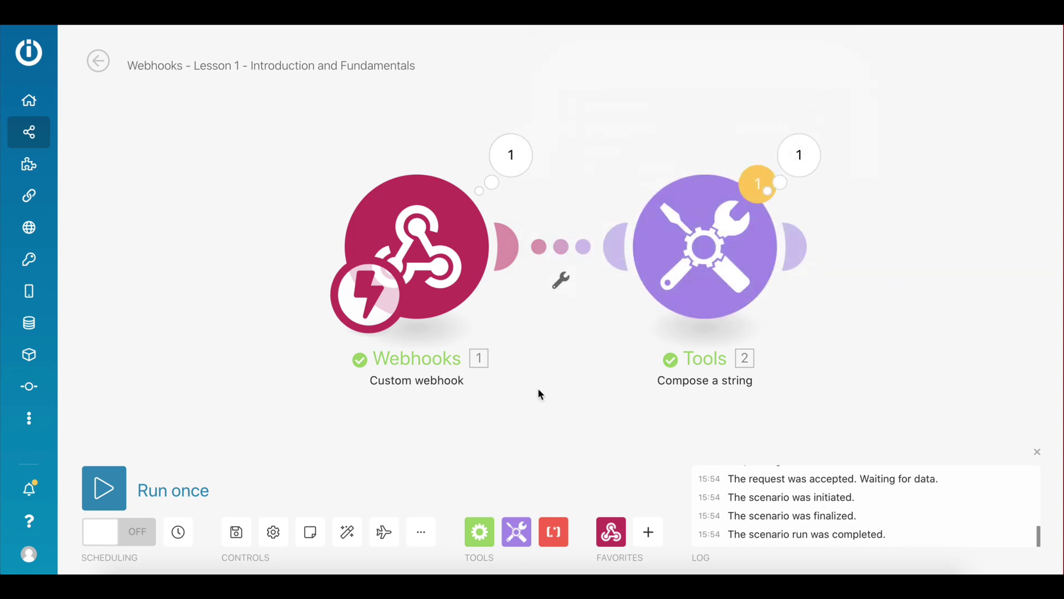